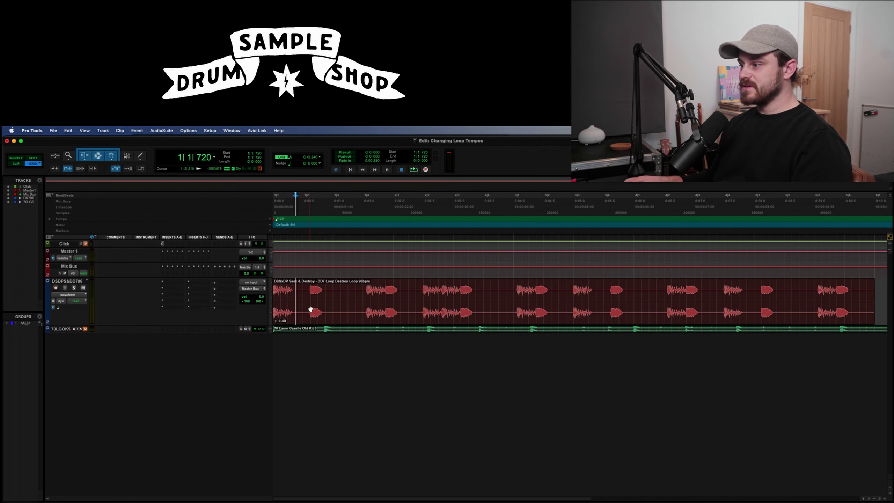
Play the 96bpm loop, zoom in on its first bar around 1|2|240, then return to session start
key(space)
key(super+bracketright)
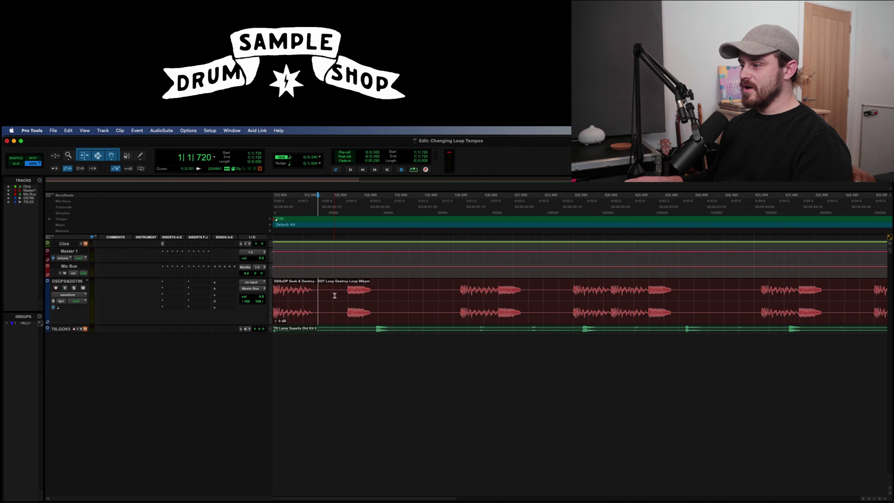
click(347, 289)
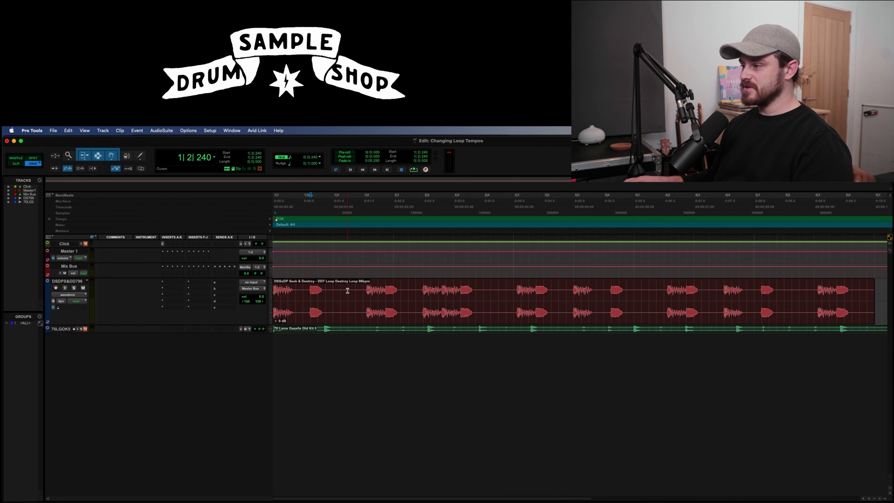
key(super+bracketright)
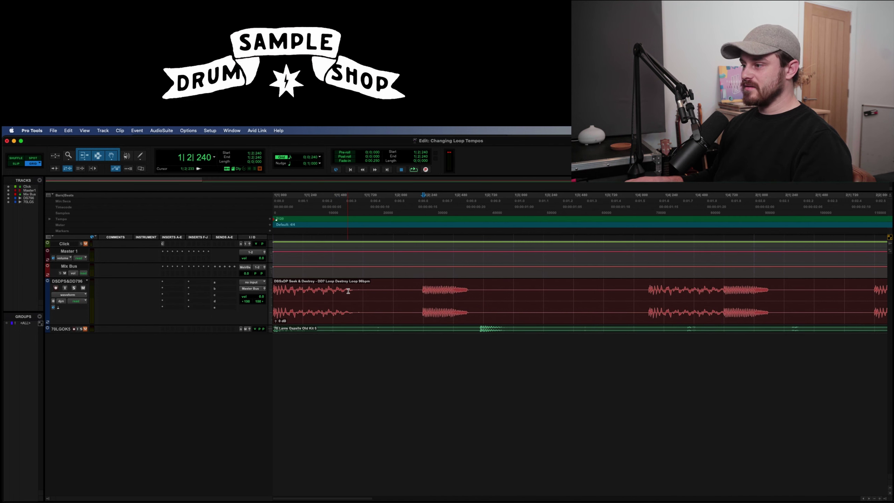
click(350, 169)
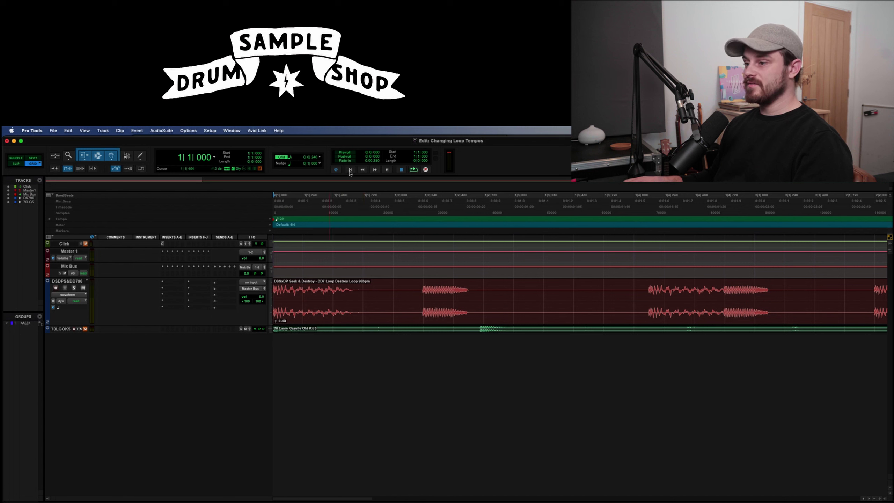
Zoom out to show bars 1–11 and play the session to hear the loop end near bar 6
key(super+bracketleft)
key(super+bracketleft)
key(super+bracketleft)
key(space)
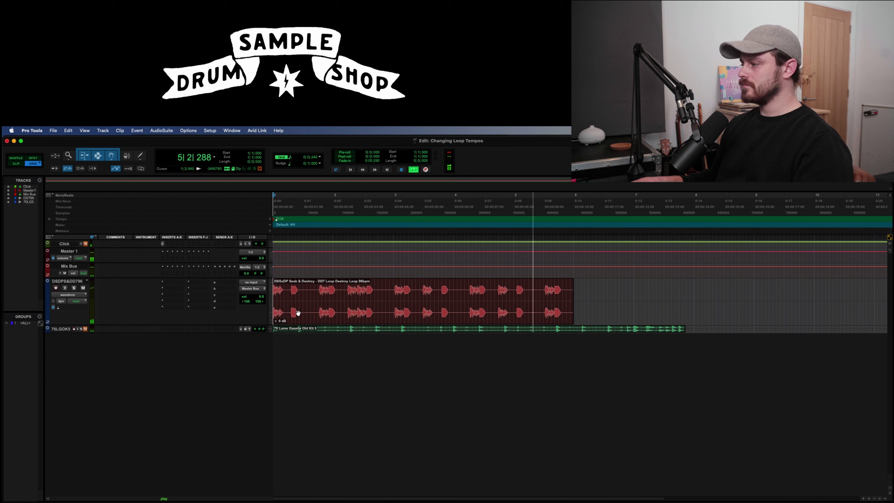
key(space)
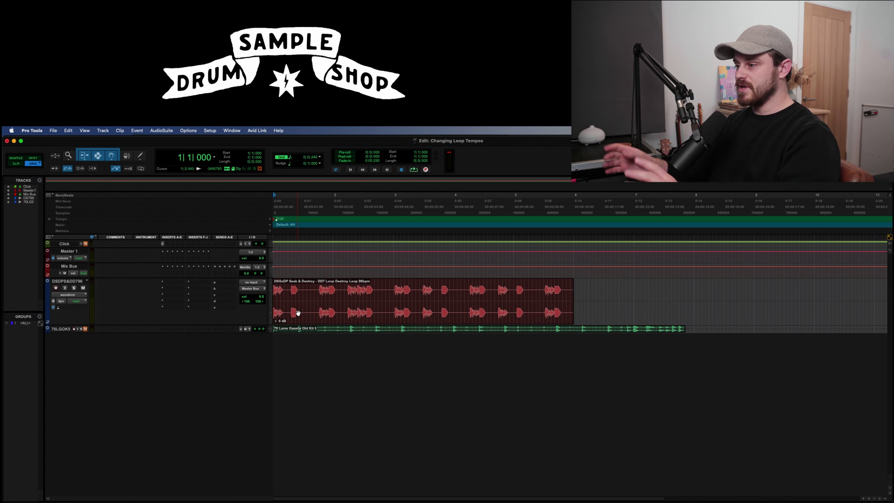
Zoom in and separate the 96bpm loop into short clips at each hit through bar 6
key(super+bracketright)
key(super+bracketright)
key(super+bracketright)
key(super+bracketright)
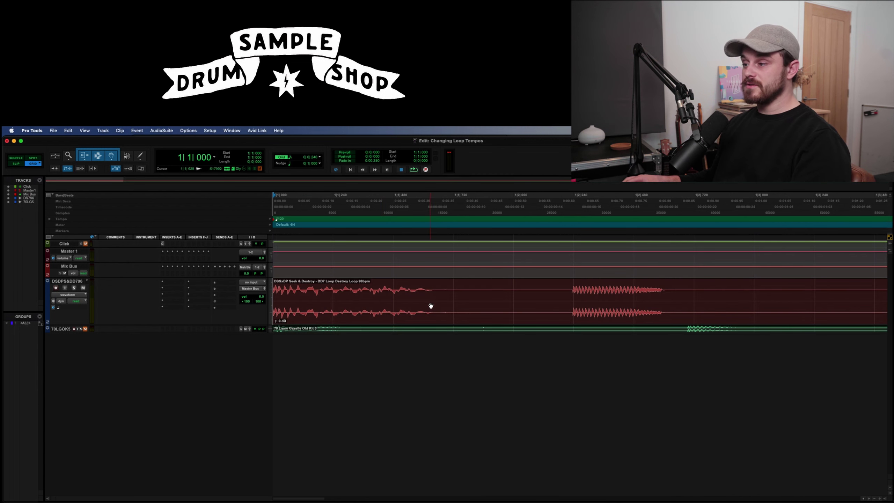
key(super+bracketleft)
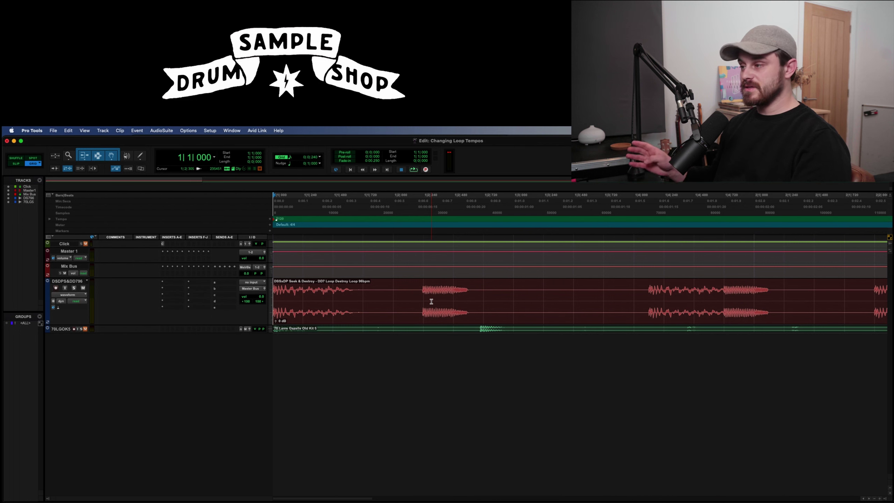
key(super+bracketright)
key(super+bracketleft)
key(super+bracketright)
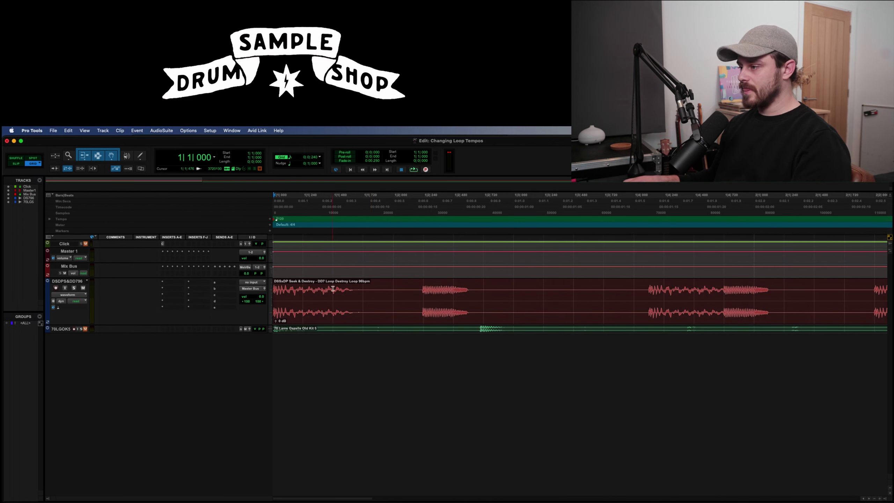
scroll(561, 289, right, 10)
click(627, 290)
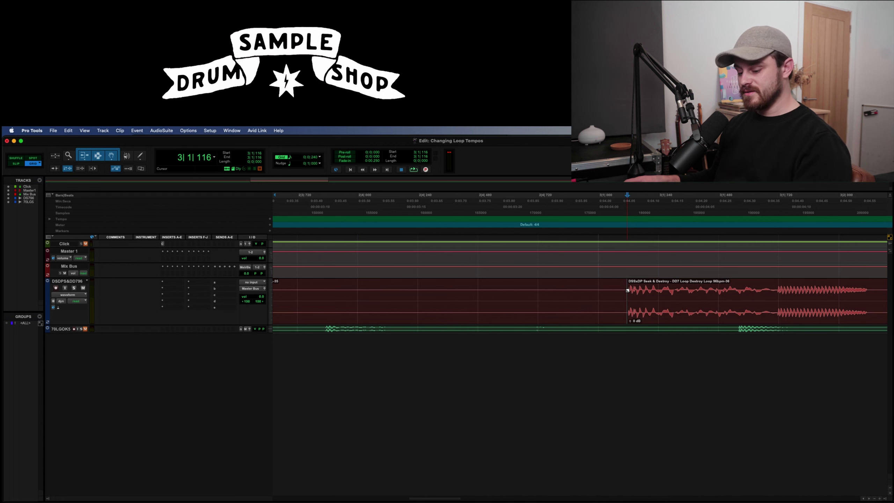
scroll(634, 291, right, 10)
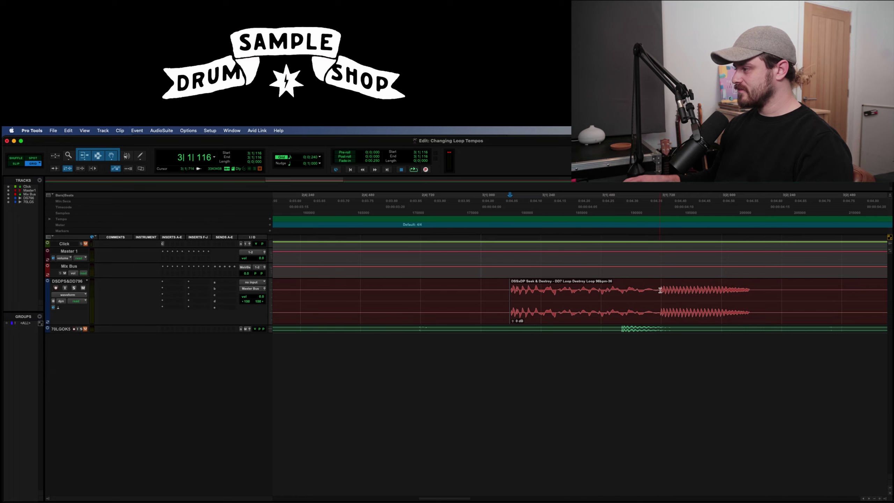
click(694, 290)
key(super+bracketleft)
key(super+bracketleft)
key(super+bracketleft)
key(super+bracketleft)
key(super+bracketleft)
click(556, 292)
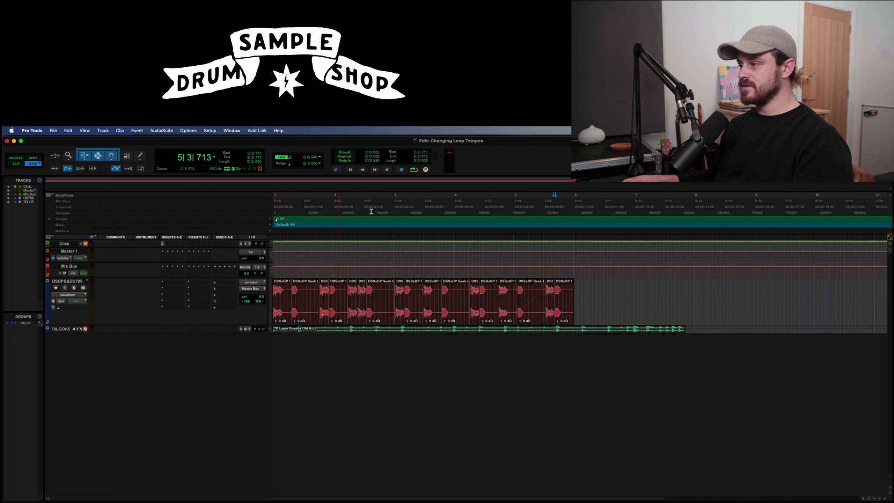
Play the chopped drum loop from the session start
click(351, 169)
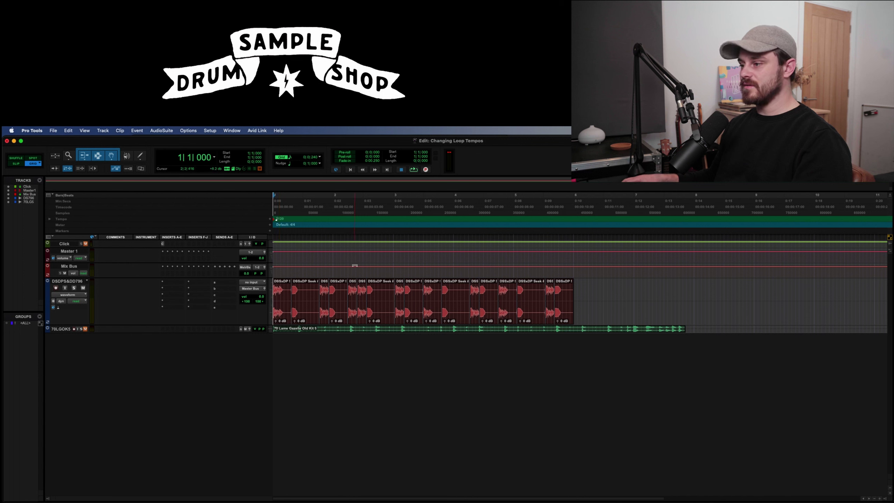
key(space)
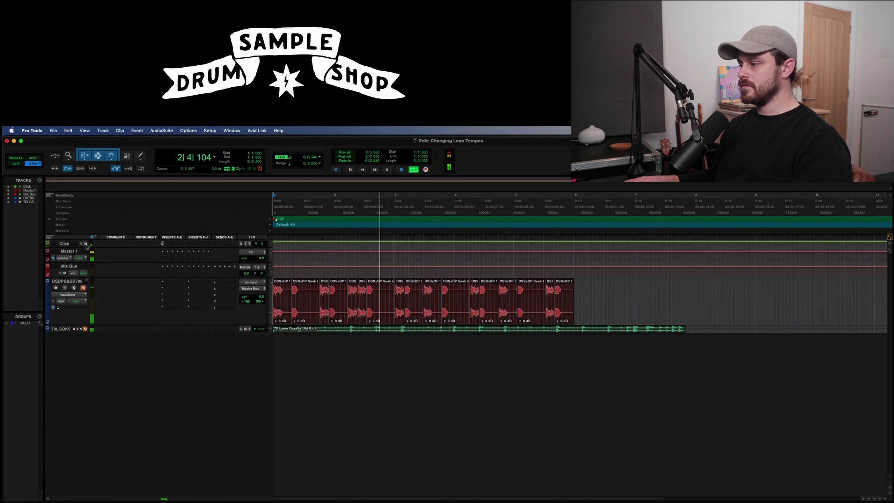
key(space)
Mute the Click track and compare the loop against the other drum track, leaving the loop muted
click(85, 244)
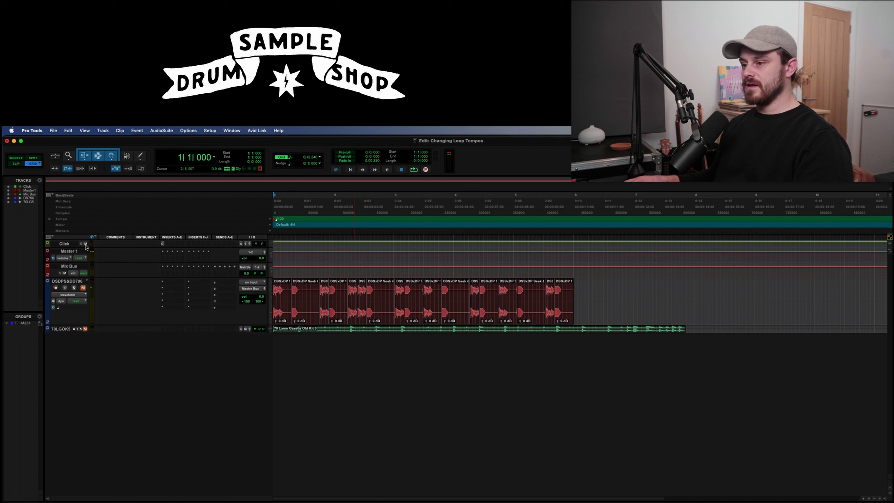
click(83, 288)
key(space)
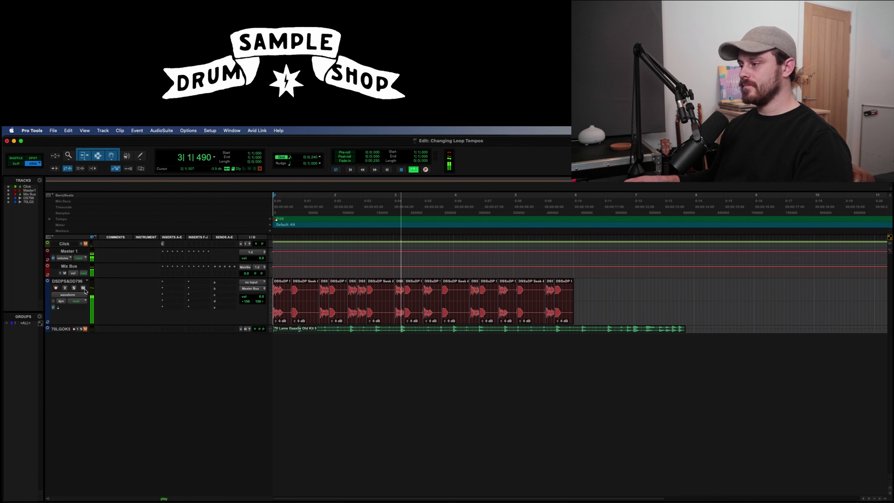
key(space)
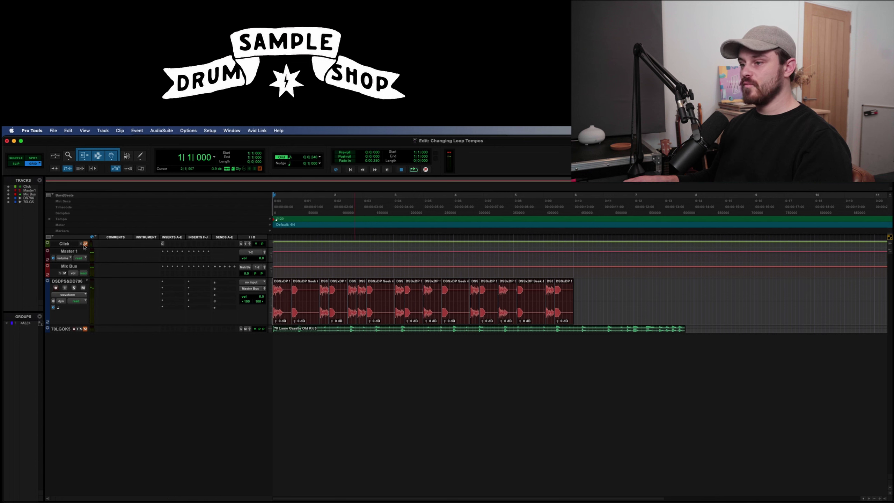
click(83, 288)
key(space)
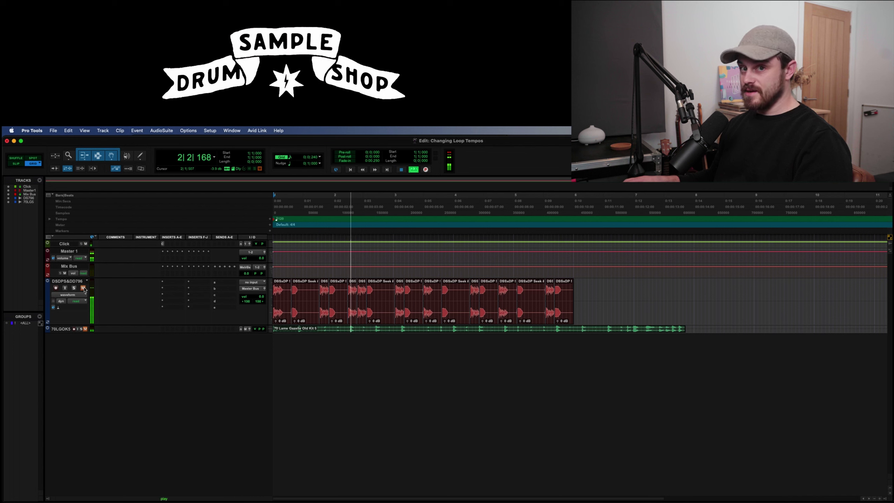
key(space)
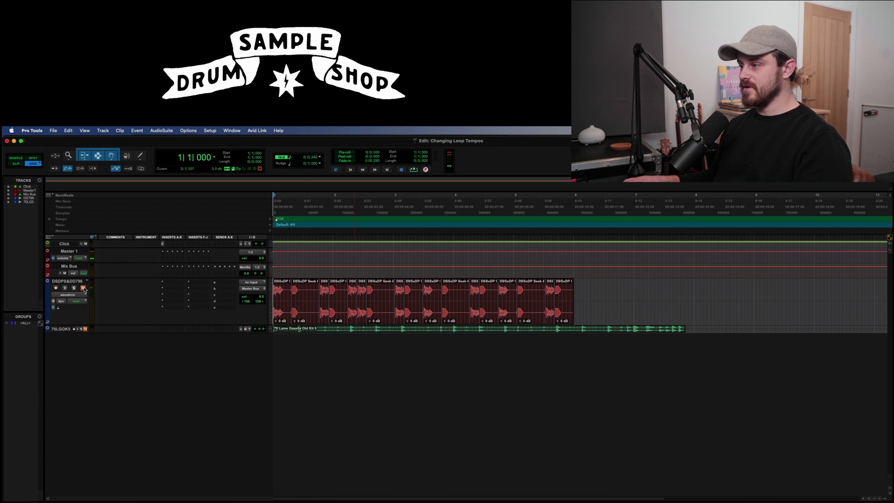
key(super+bracketright)
key(super+bracketright)
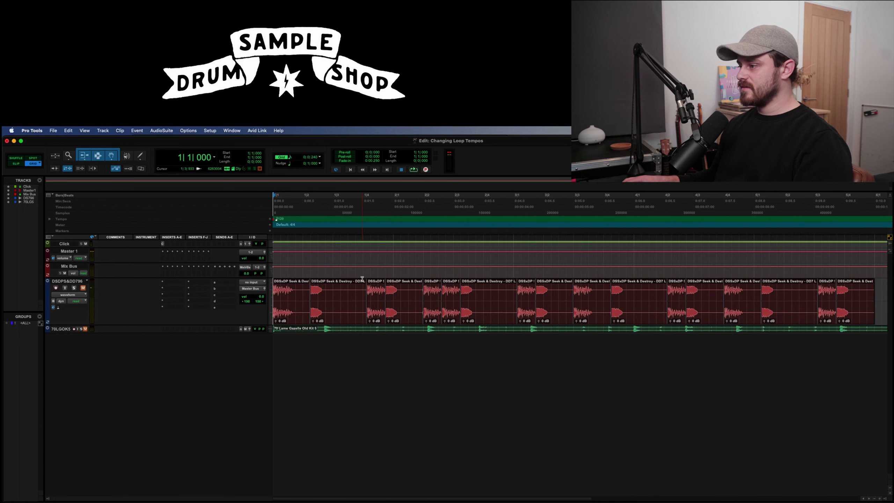
key(super+bracketleft)
Unmute the DSDPS drum track and audition the chopped loop in Grid mode
click(289, 160)
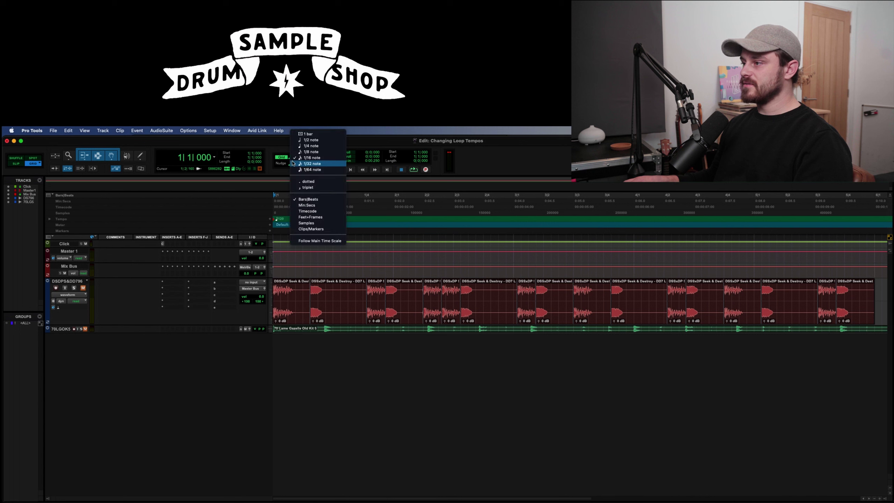
click(297, 153)
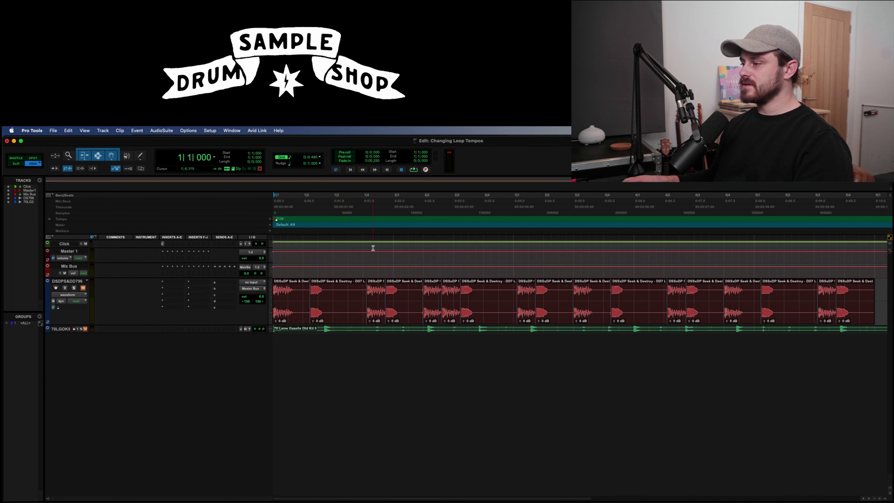
key(space)
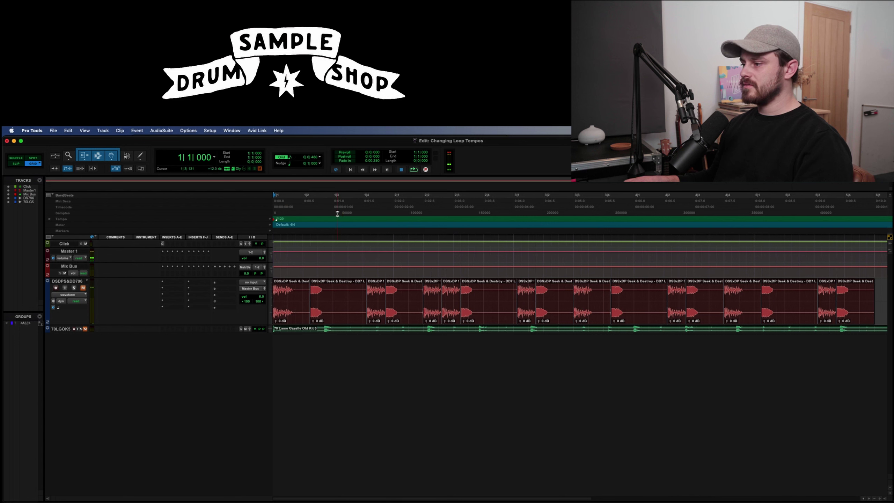
click(84, 288)
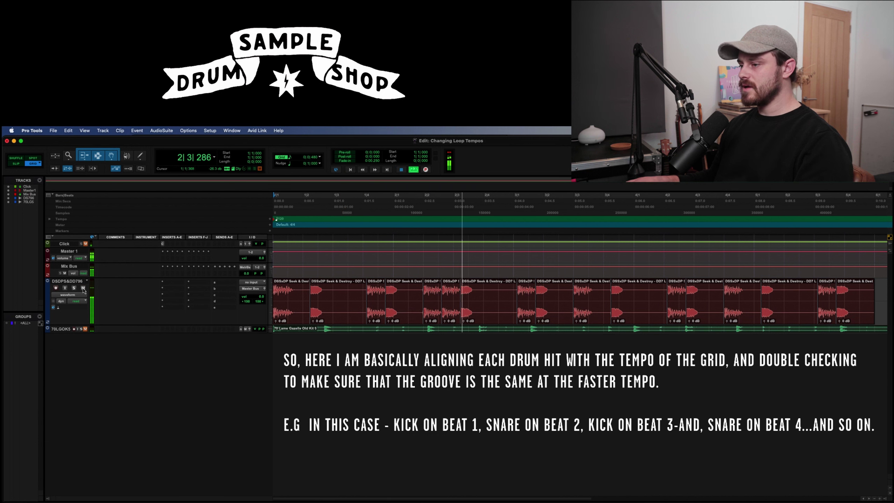
click(83, 288)
click(85, 243)
key(space)
click(314, 312)
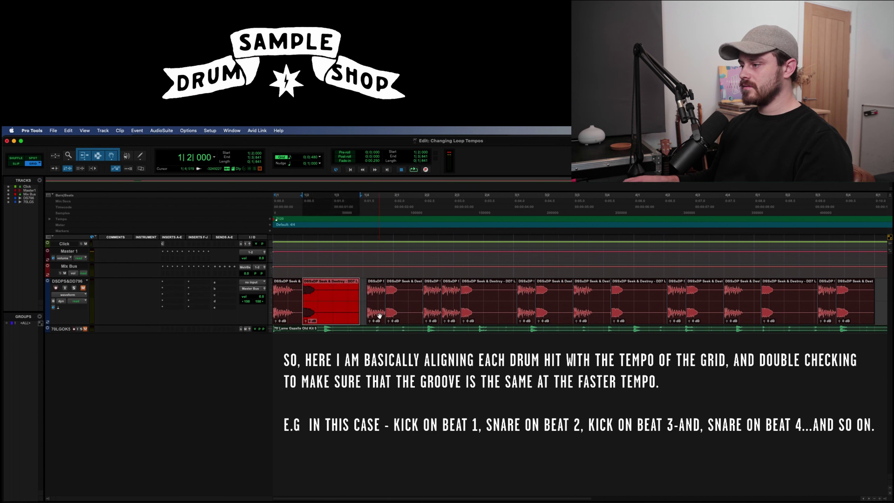
Snap the kick clip to beat 1|4, DD7 L to 2|2, and the next two clips onto the grid
mouse_move(379, 316)
mouse_down()
mouse_move(360, 316)
mouse_move(372, 309)
mouse_up()
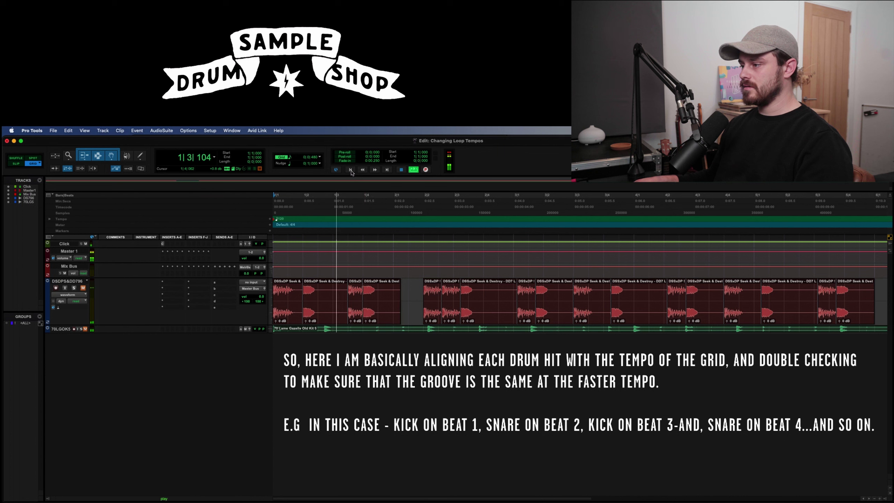
drag(489, 299, 451, 299)
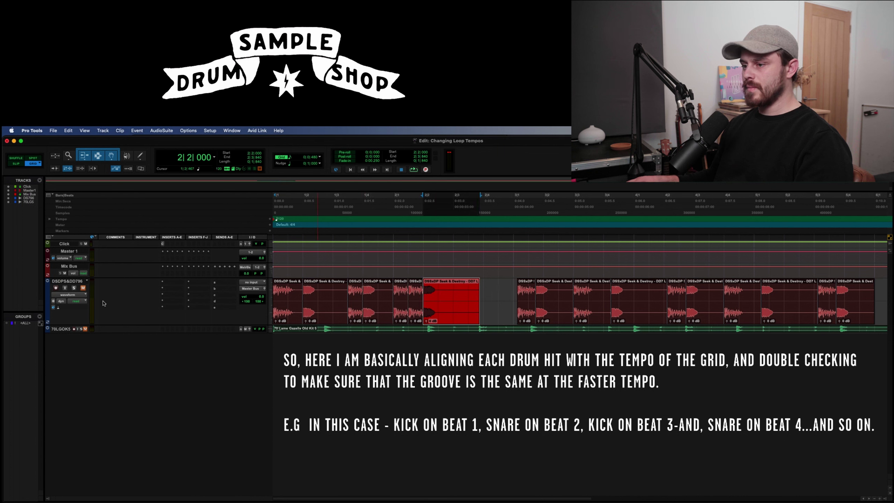
key(Return)
key(space)
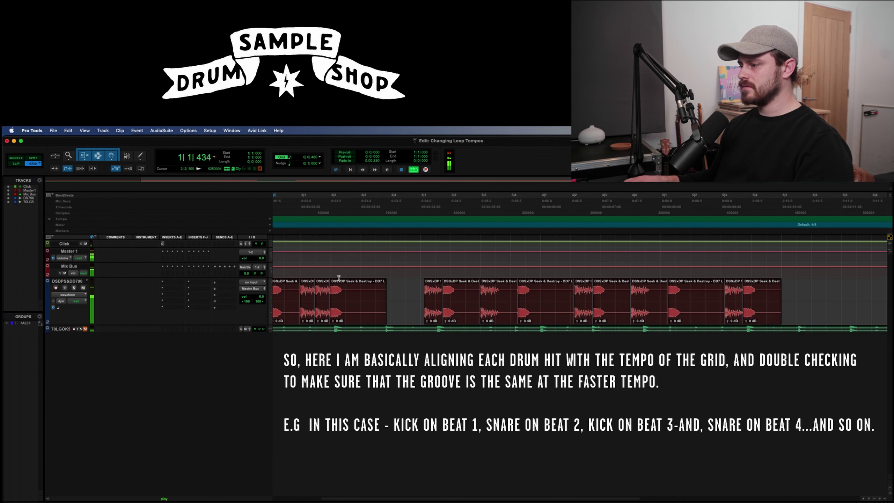
drag(433, 299, 384, 299)
drag(461, 299, 408, 299)
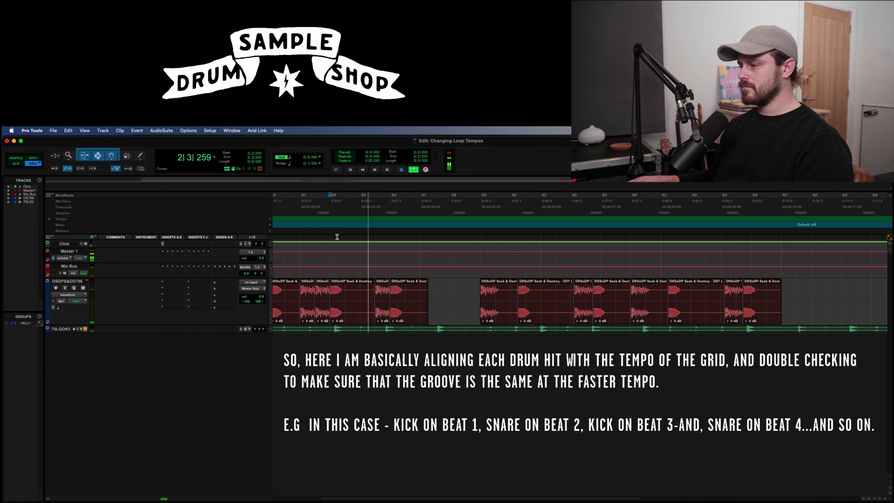
key(space)
Drag the remaining chopped clips left onto the grid through bar 3 onward, closing the gaps
click(408, 299)
drag(498, 299, 437, 299)
drag(546, 299, 478, 299)
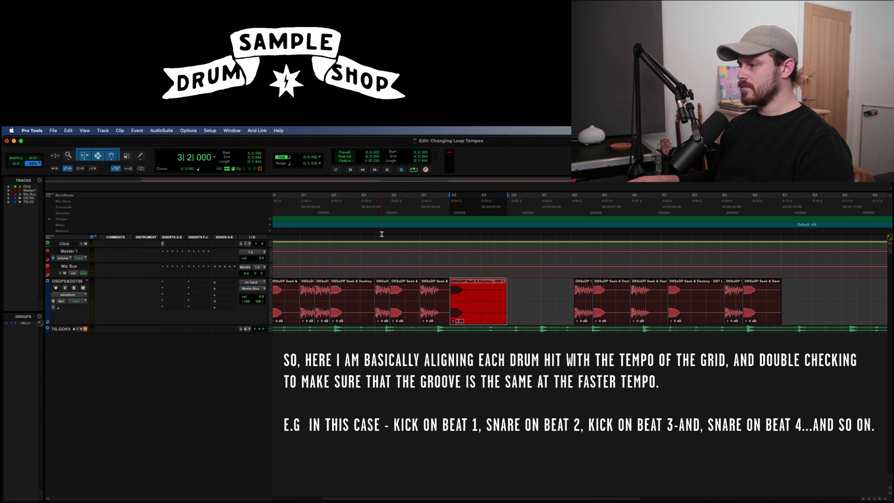
click(580, 310)
drag(581, 310, 515, 311)
drag(649, 315, 576, 316)
click(748, 316)
drag(728, 316, 636, 316)
key(Return)
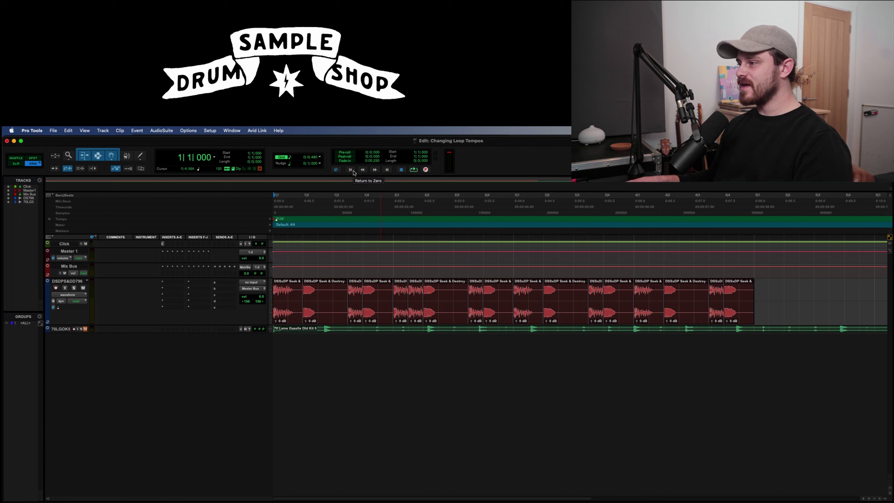
Play the realigned loop, select the 70LGOK5 track, and bring up the Window > Workspaces list
key(space)
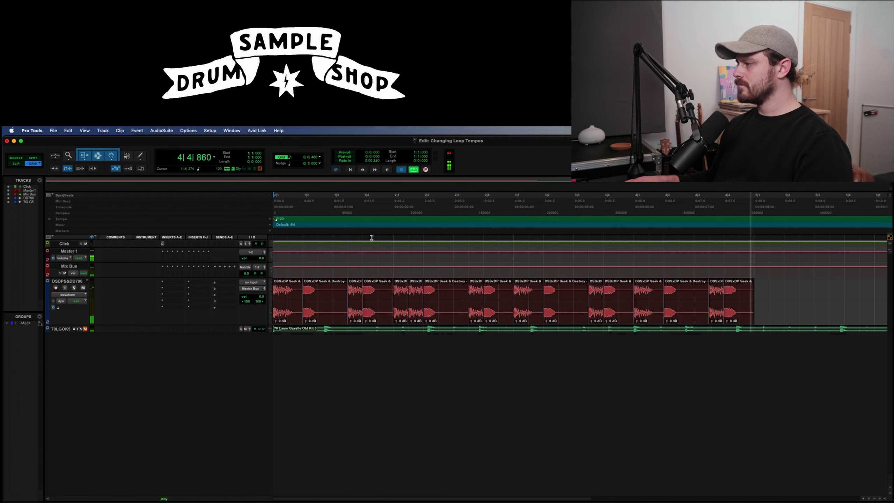
key(space)
click(61, 329)
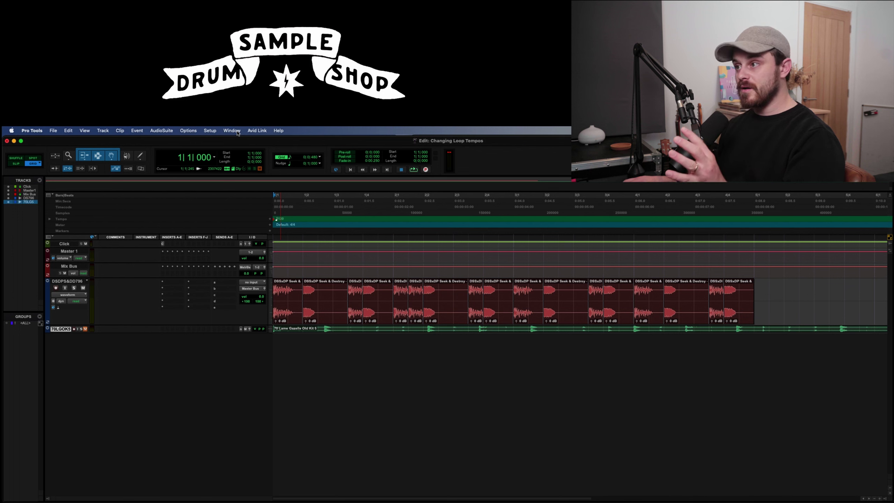
click(236, 131)
Open the Drum Sample Shop workspace at its 90bpm UK folder, stop the preview, and move the browser
mouse_move(256, 250)
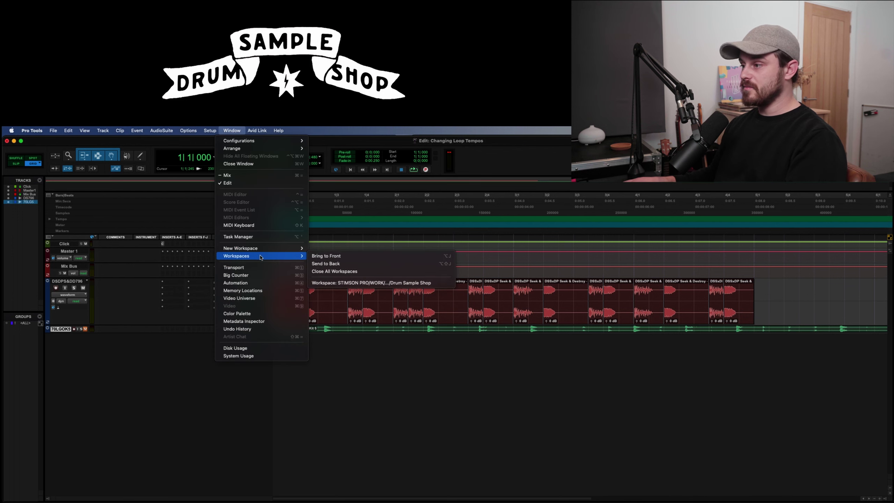
click(319, 256)
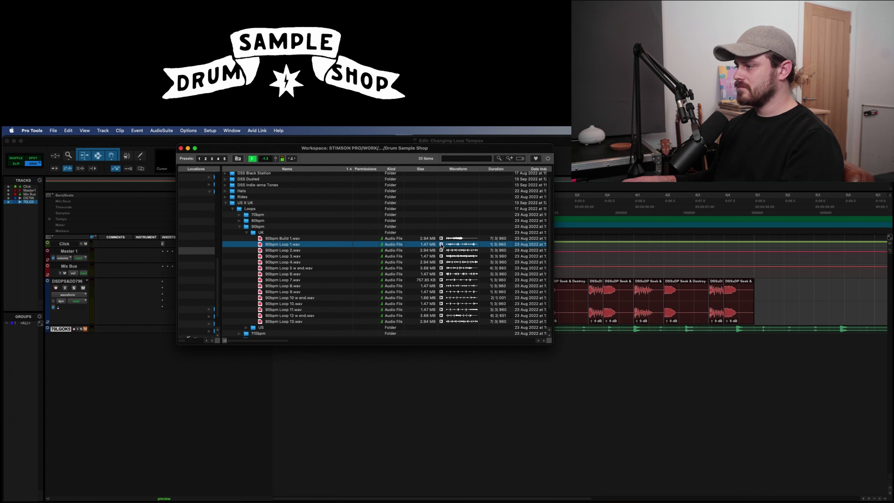
click(441, 245)
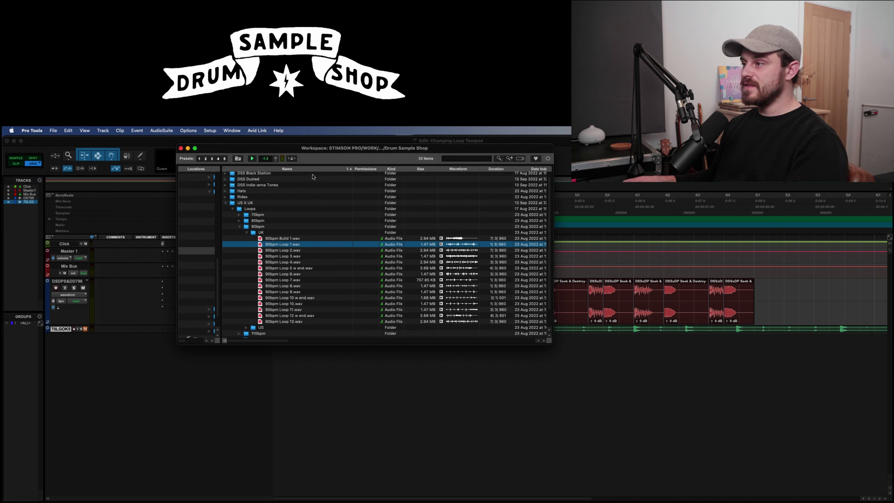
drag(313, 150, 348, 167)
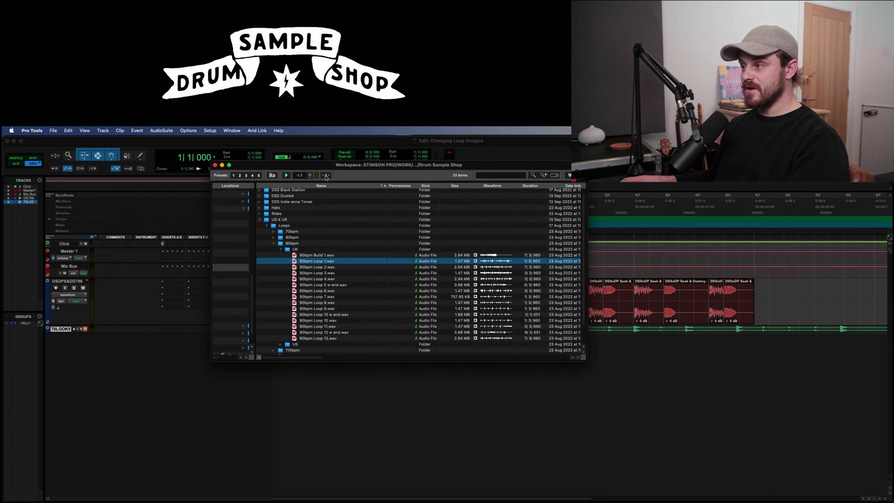
Turn on Elastic Audio in the workspace browser using the Rhythmic algorithm
click(327, 175)
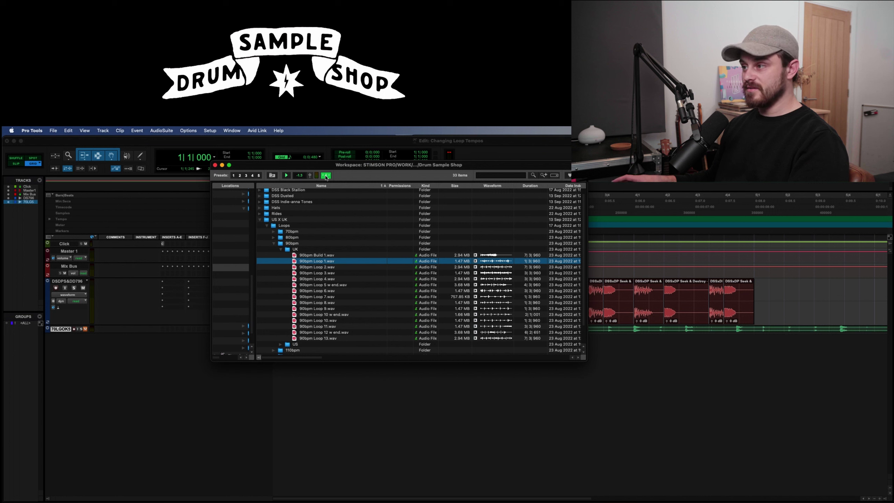
click(326, 176)
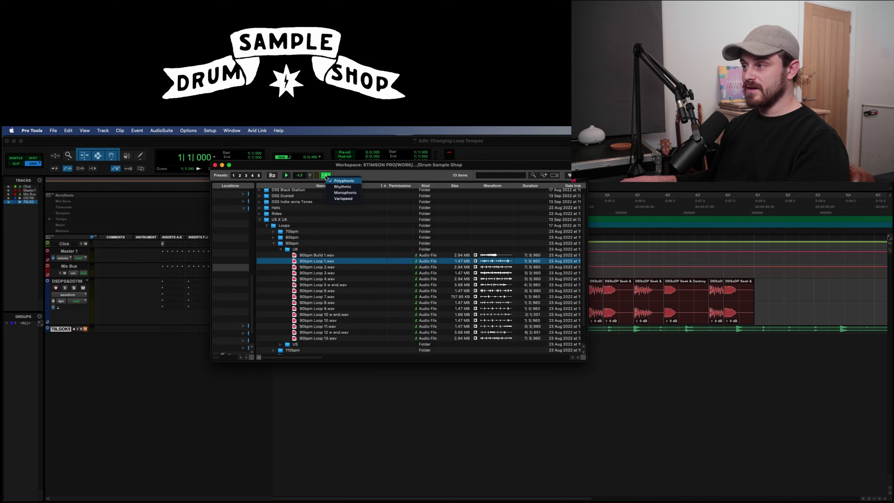
click(334, 186)
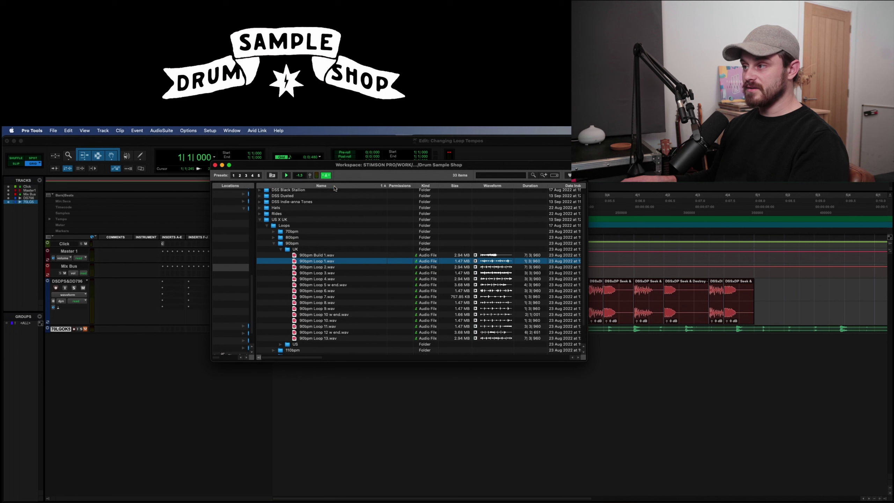
click(327, 176)
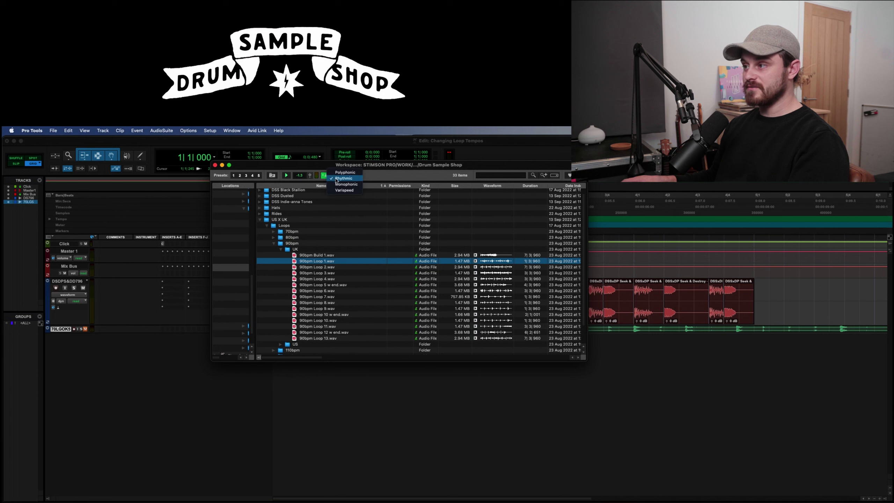
click(336, 180)
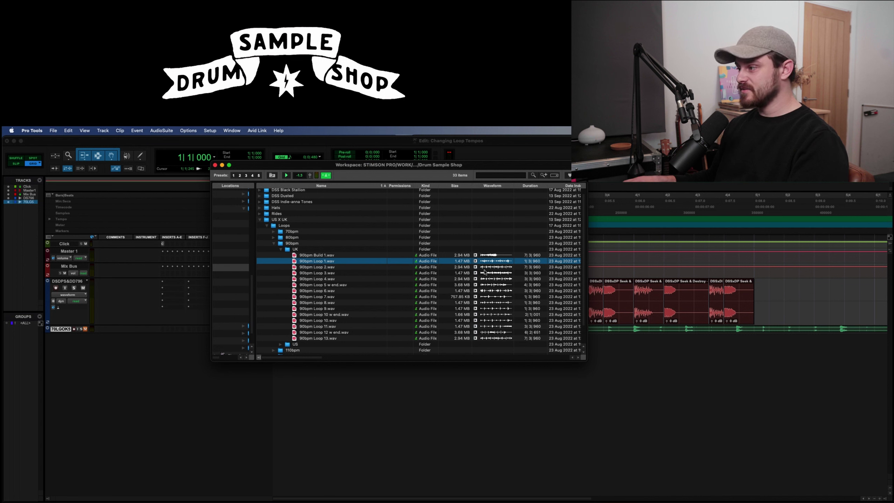
drag(398, 164, 553, 160)
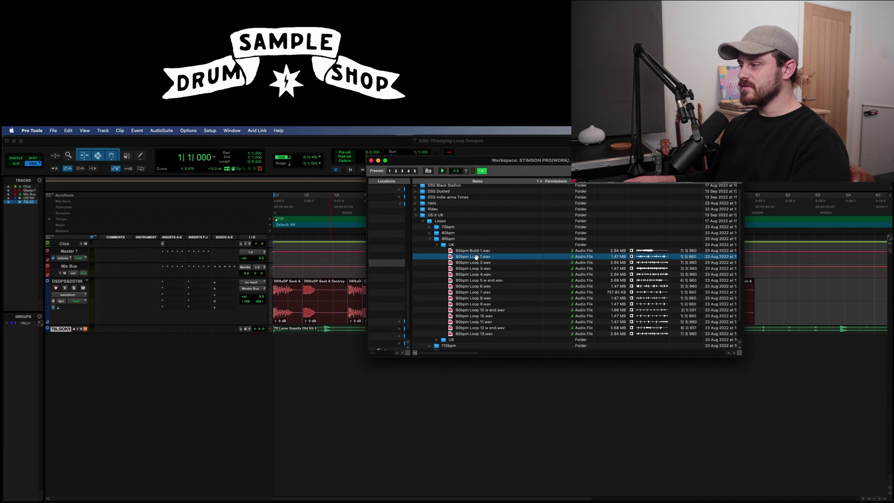
Import 90bpm Loop 1.wav onto a new track, resize the tracks, and play it at session tempo
drag(475, 257, 138, 222)
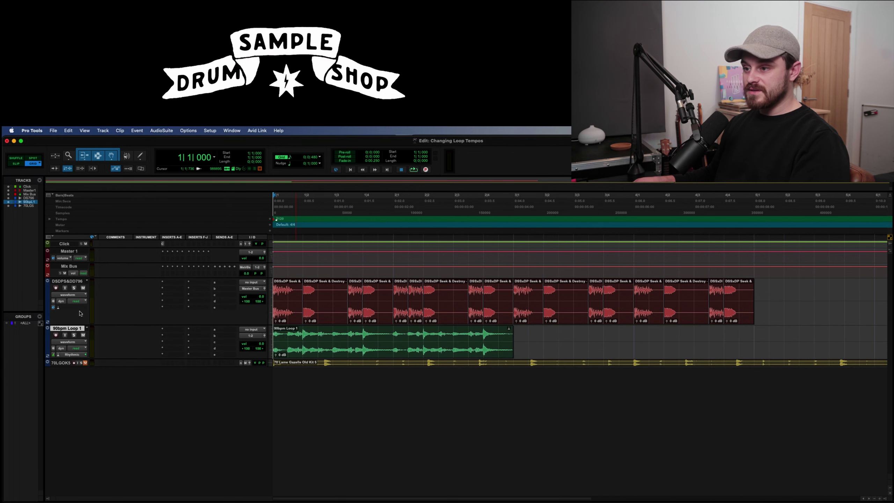
drag(79, 324, 80, 288)
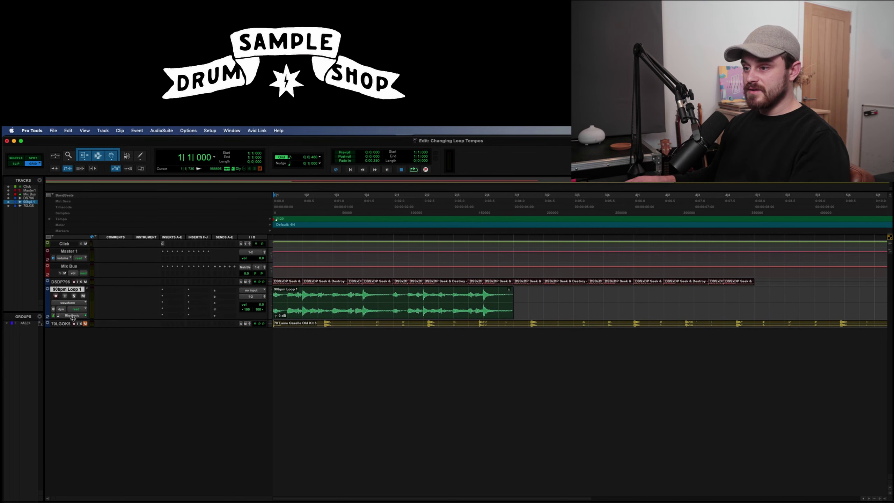
drag(73, 318, 73, 331)
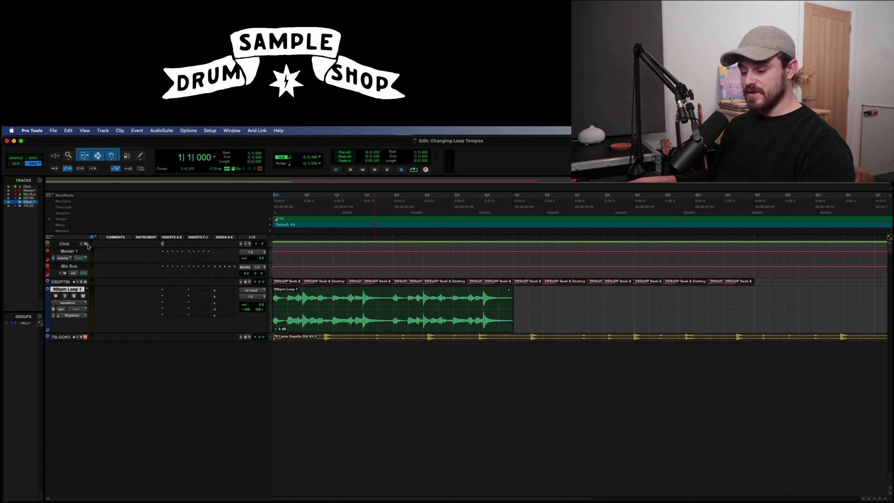
key(space)
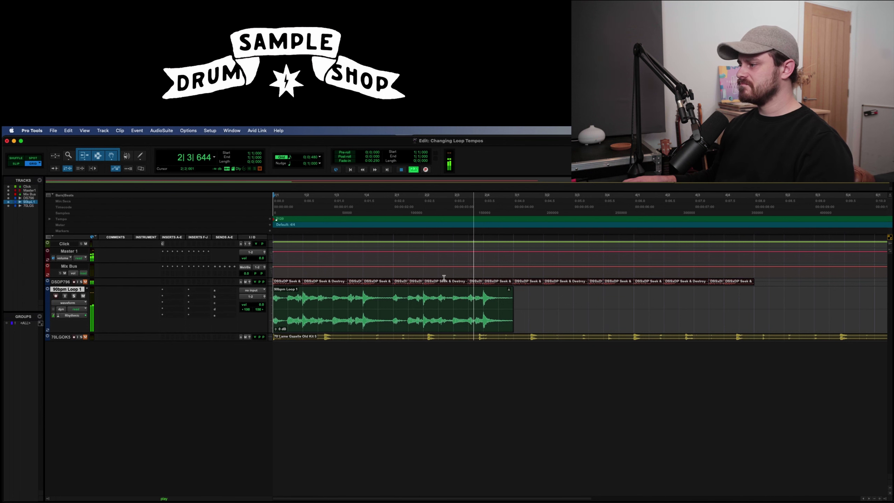
key(space)
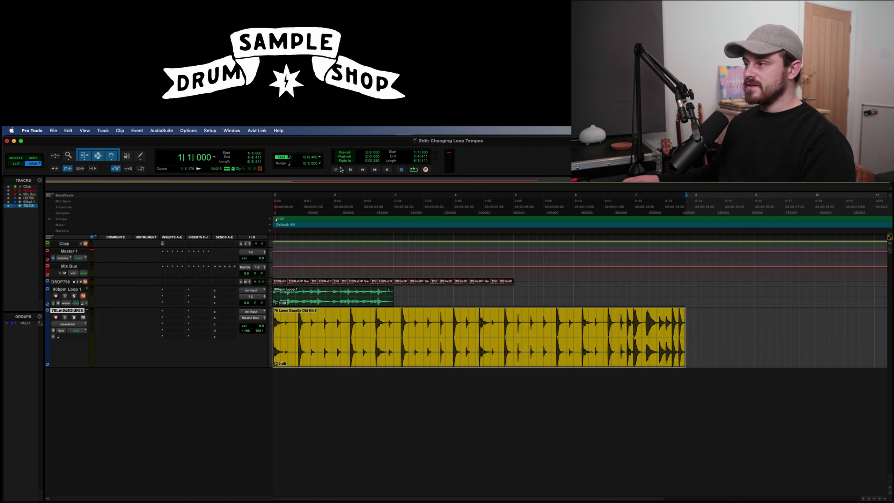
click(351, 171)
key(space)
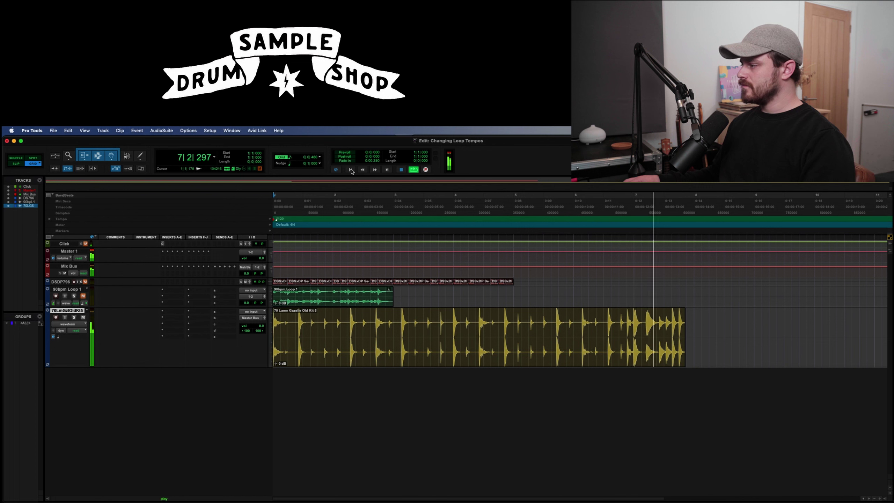
key(space)
click(350, 169)
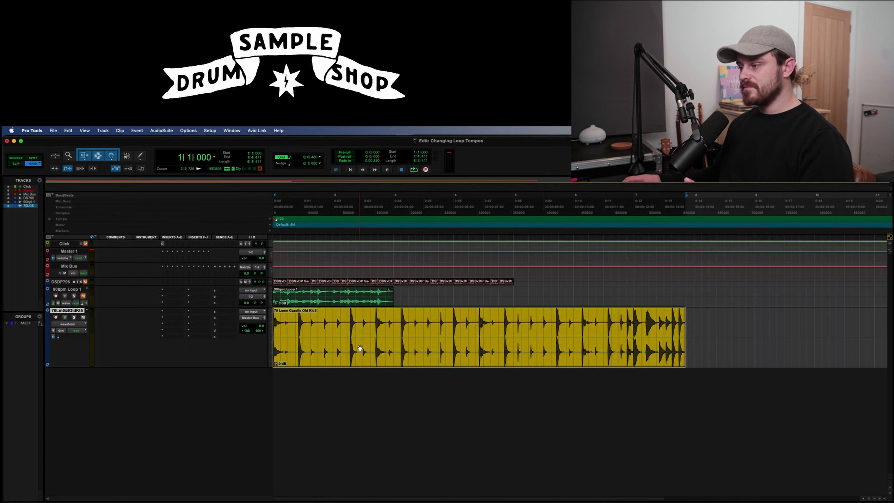
Open AudioSuite X-Form, enable Formant, and set Original Tempo 70 and Processed Tempo 120 bpm
click(156, 131)
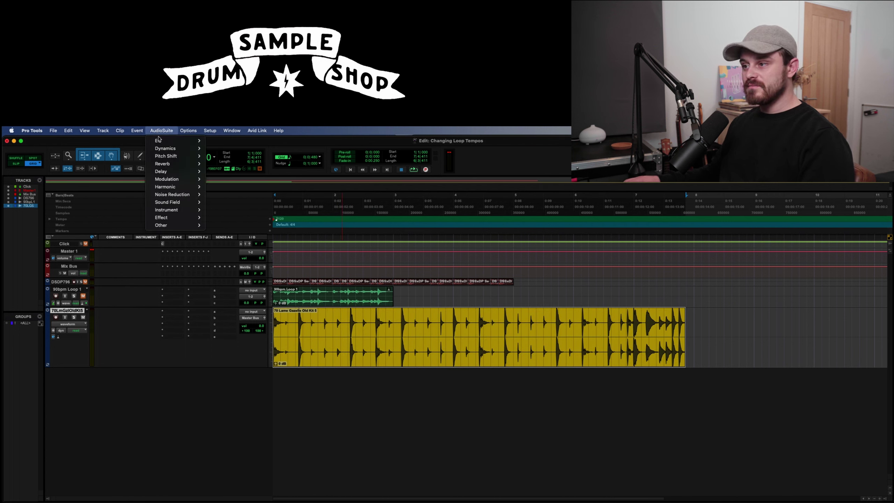
mouse_move(166, 156)
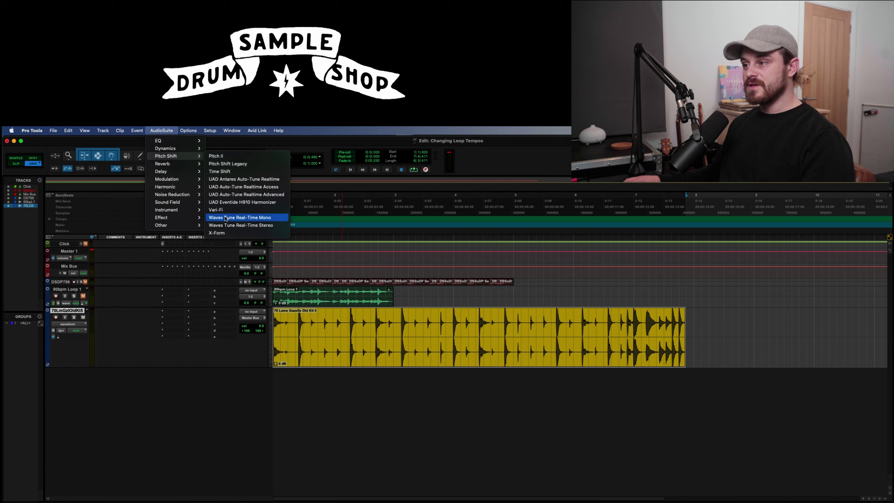
click(229, 233)
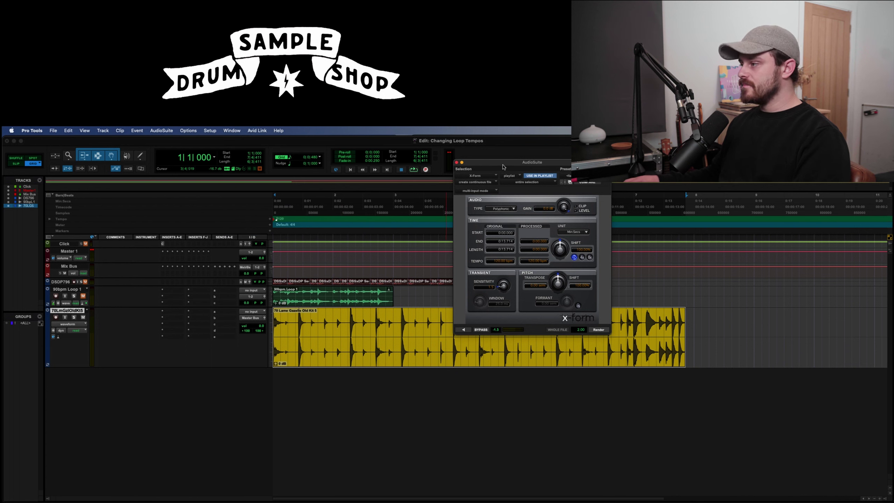
drag(503, 165, 463, 158)
click(539, 298)
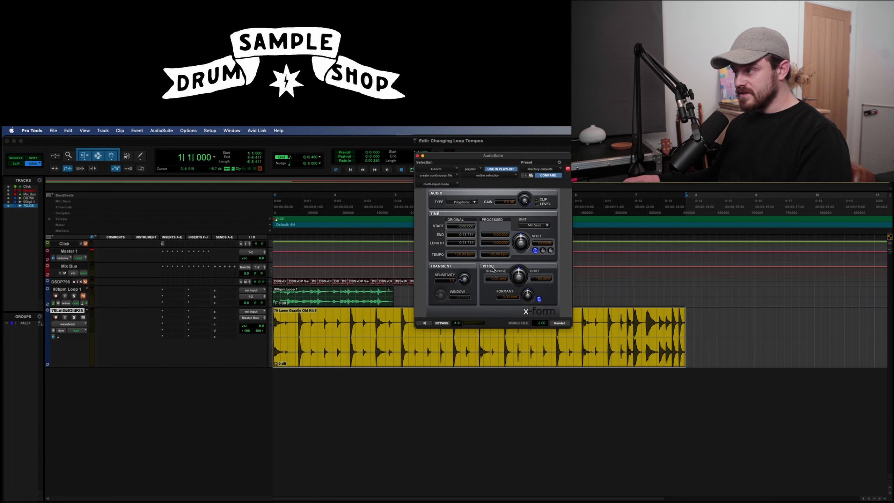
click(459, 254)
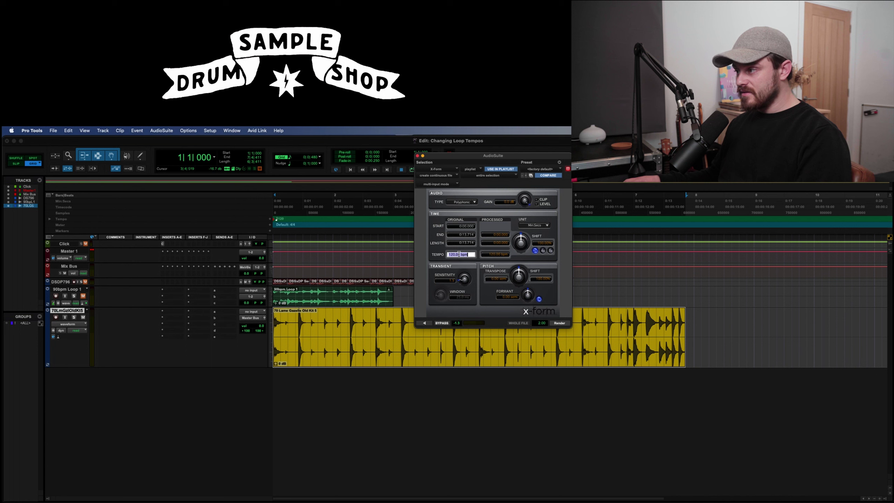
text(70)
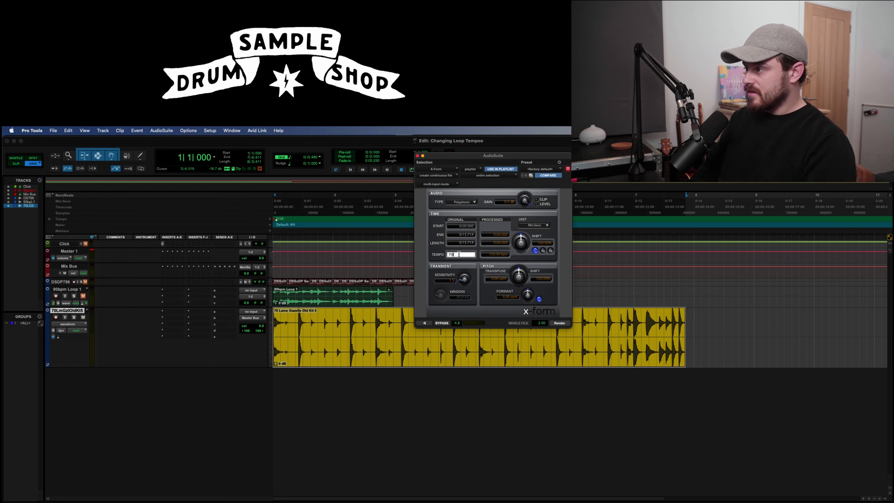
key(Return)
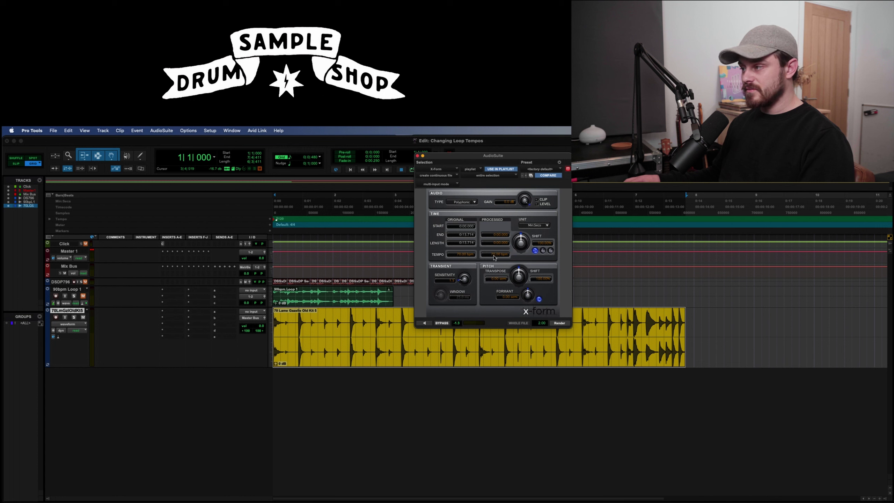
click(494, 255)
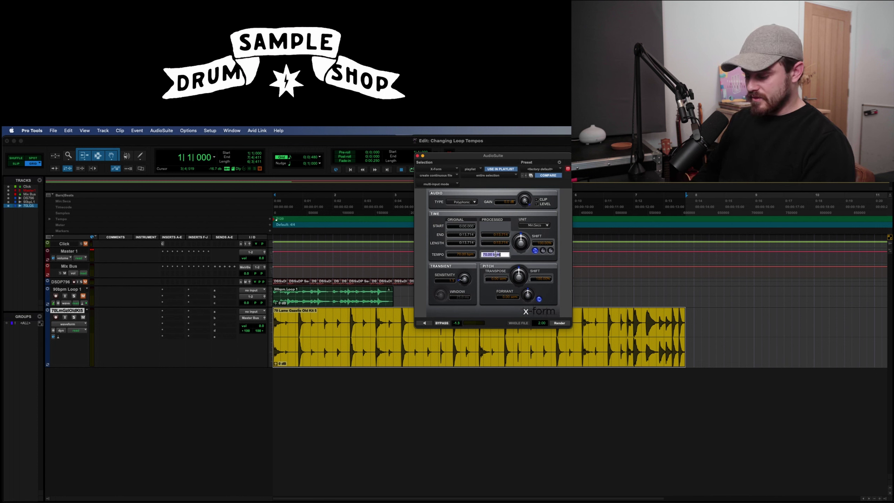
text(120)
key(Return)
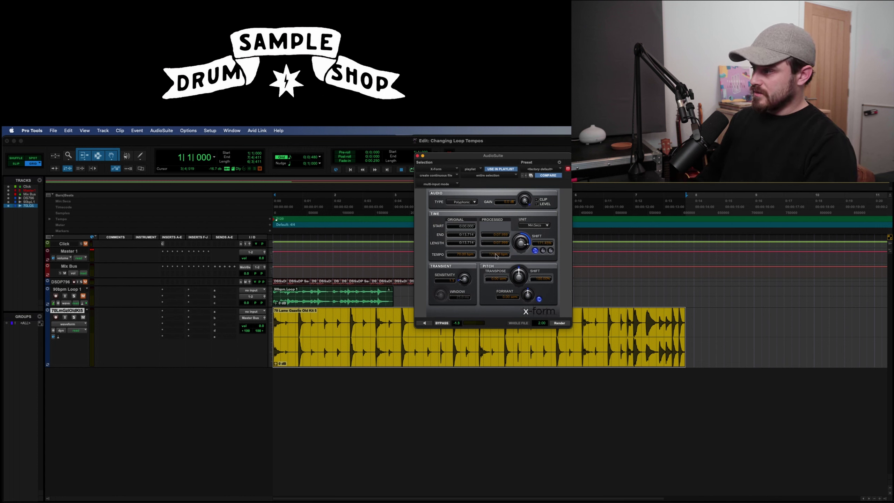
click(426, 323)
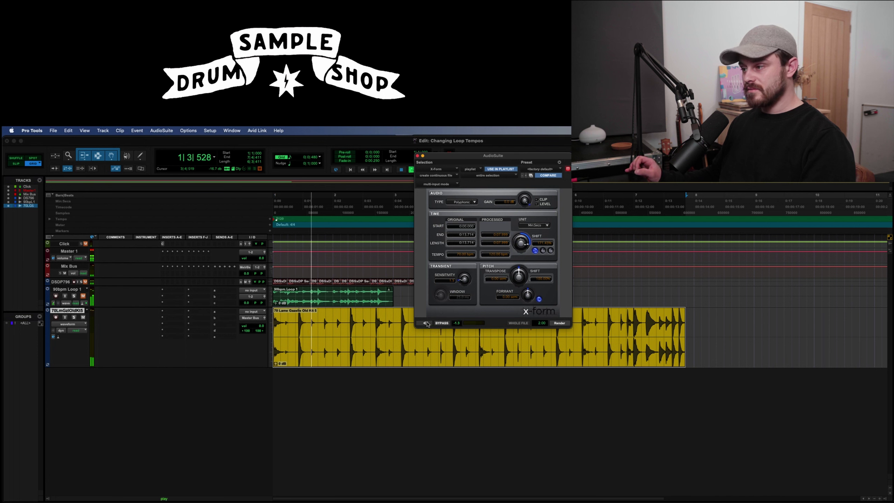
click(426, 324)
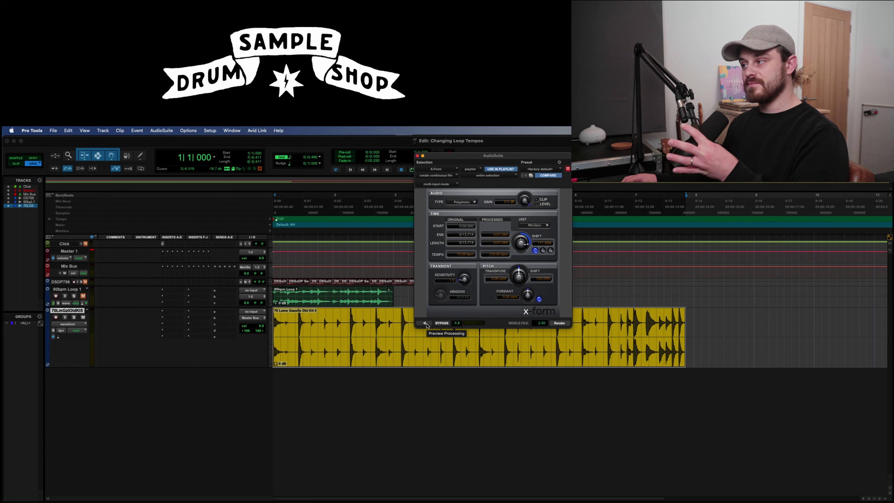
click(425, 323)
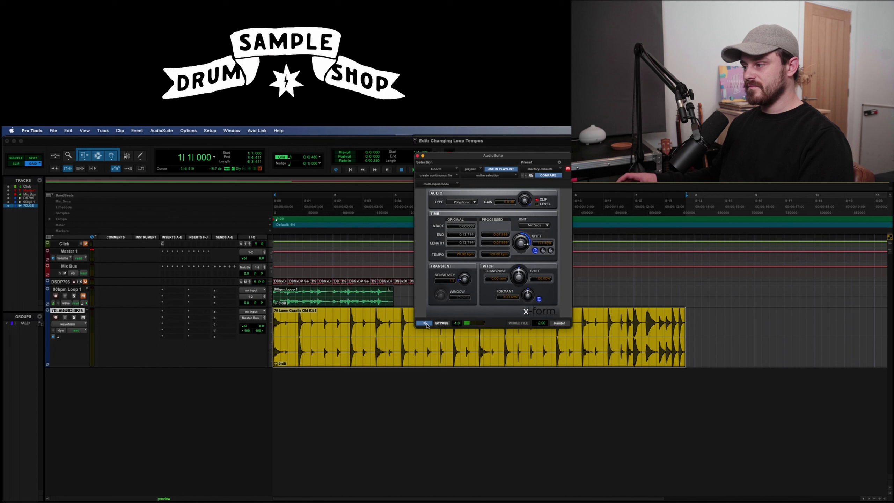
Render the X-Form stretch onto the 70 Lame Gazelle loop, ending near bar 5, and audition the result
click(560, 323)
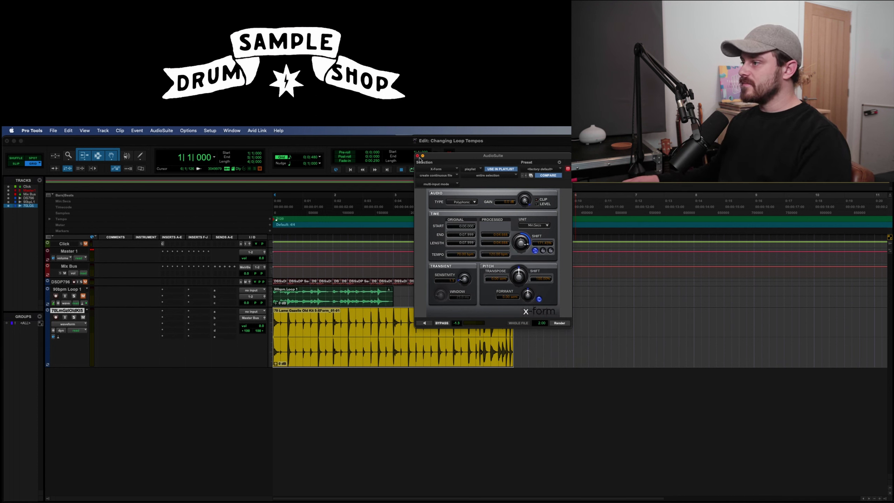
click(417, 156)
click(321, 338)
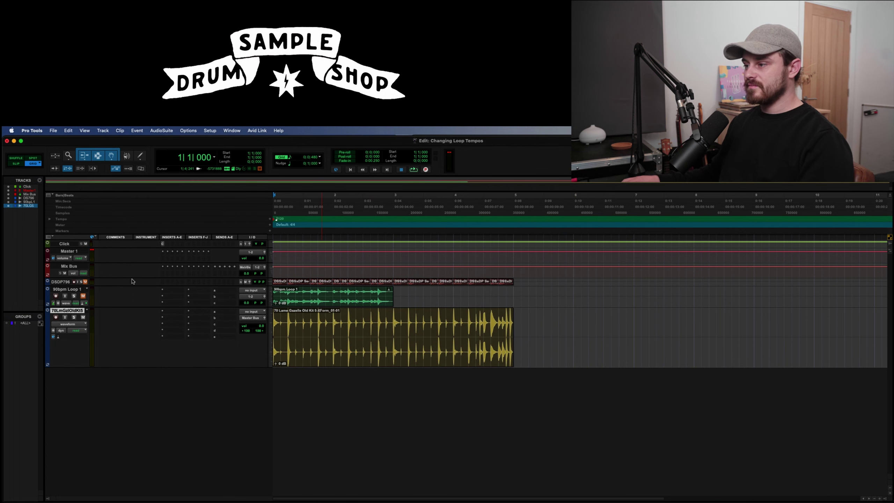
key(space)
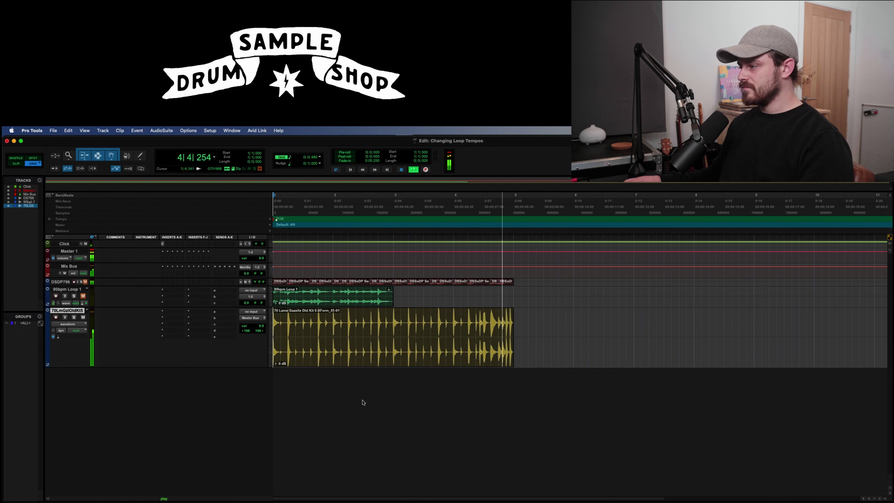
key(space)
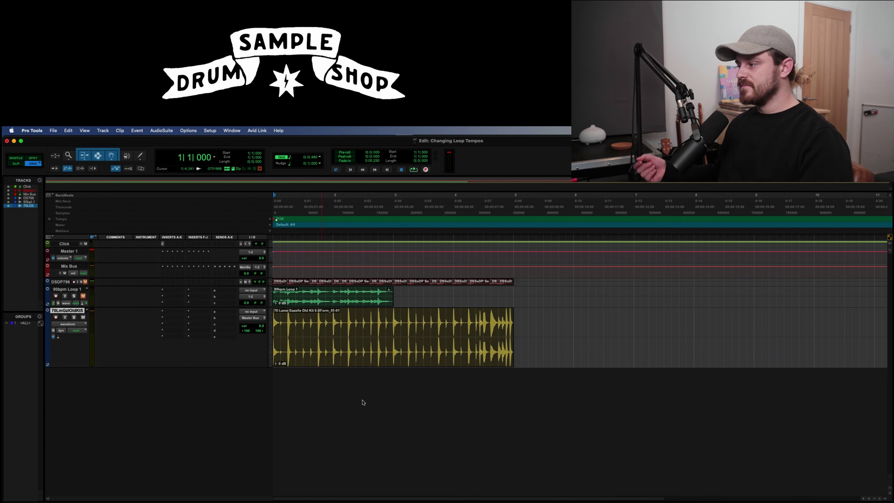